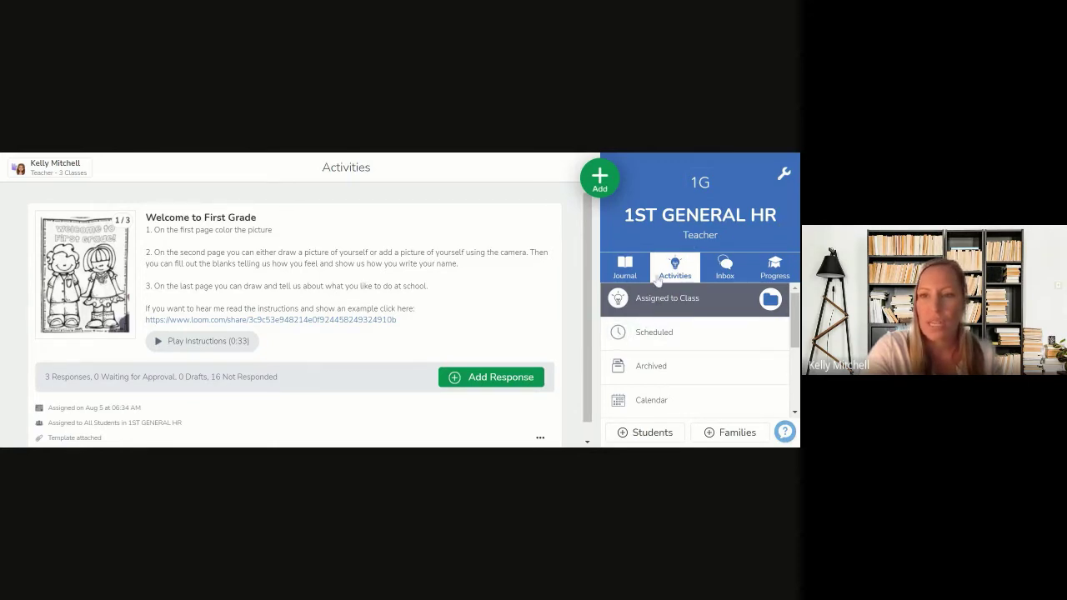
# View the class journal and return to the activities assigned to the class.
pyautogui.click(624, 266)
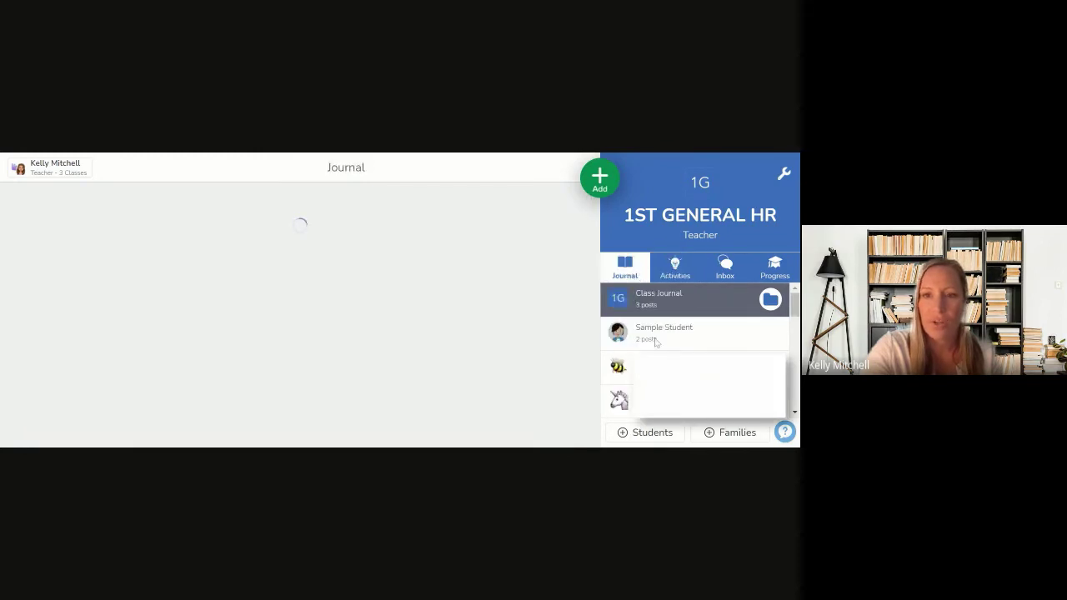
pyautogui.click(675, 265)
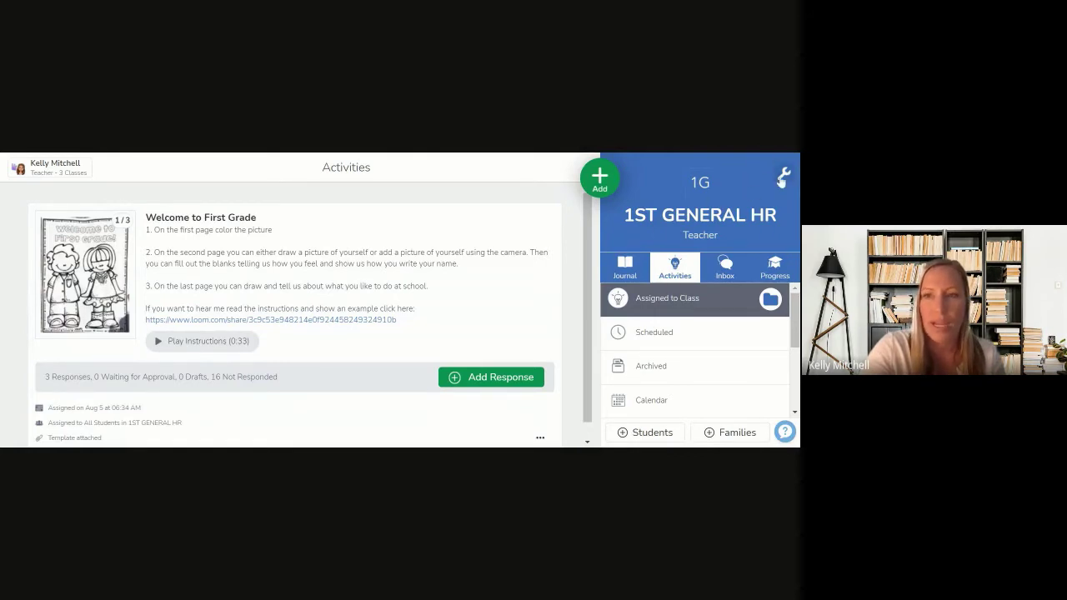
# Change the class's student sign-in mode to Email/Google and confirm the change.
pyautogui.click(783, 180)
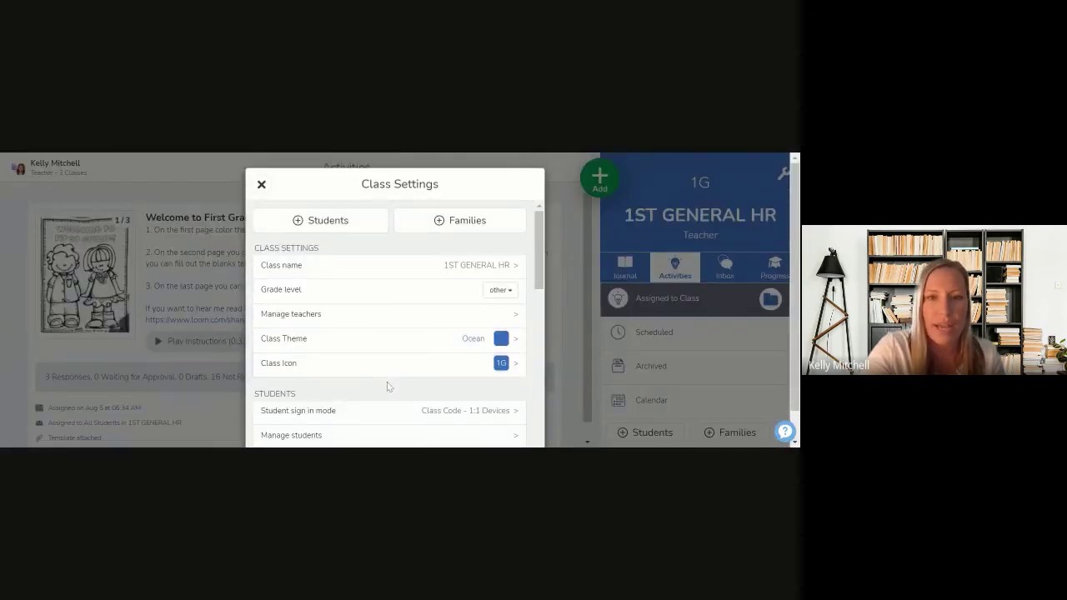
pyautogui.scroll(-2, 386, 381)
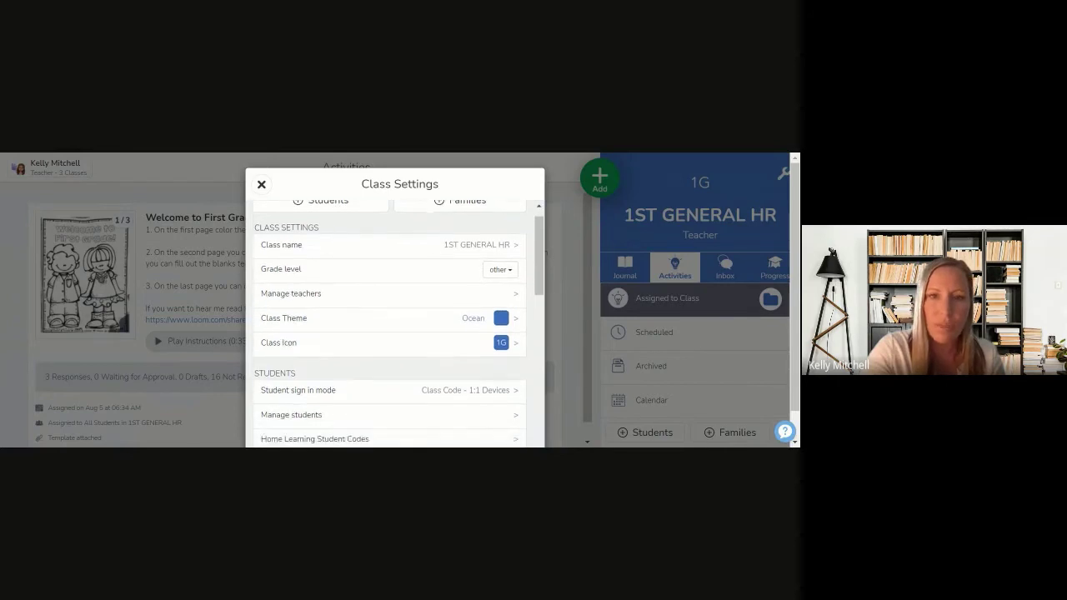
pyautogui.scroll(-5, 387, 383)
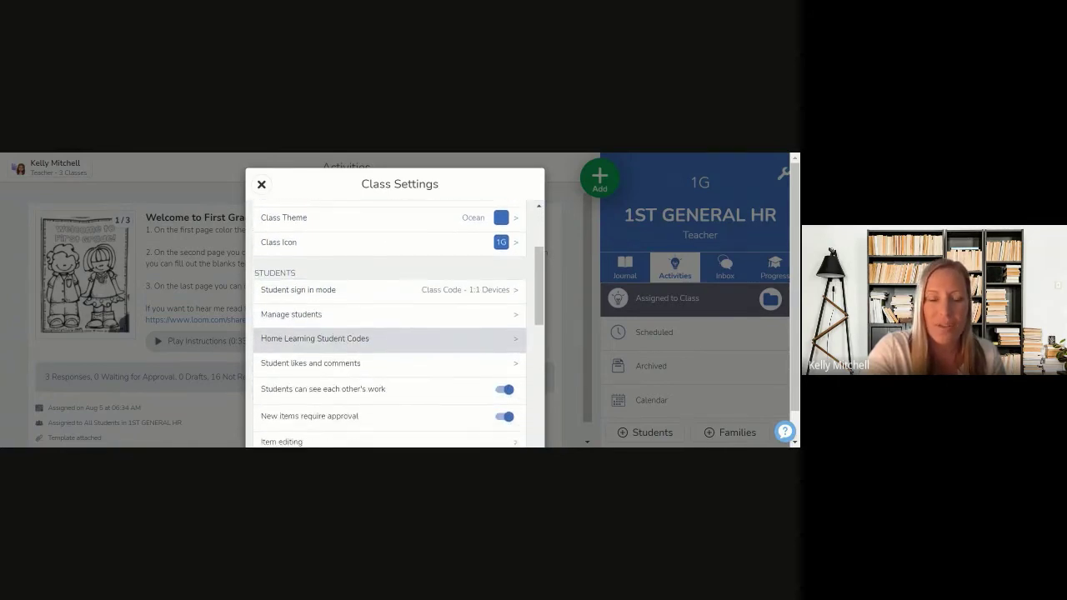
pyautogui.scroll(-1, 387, 385)
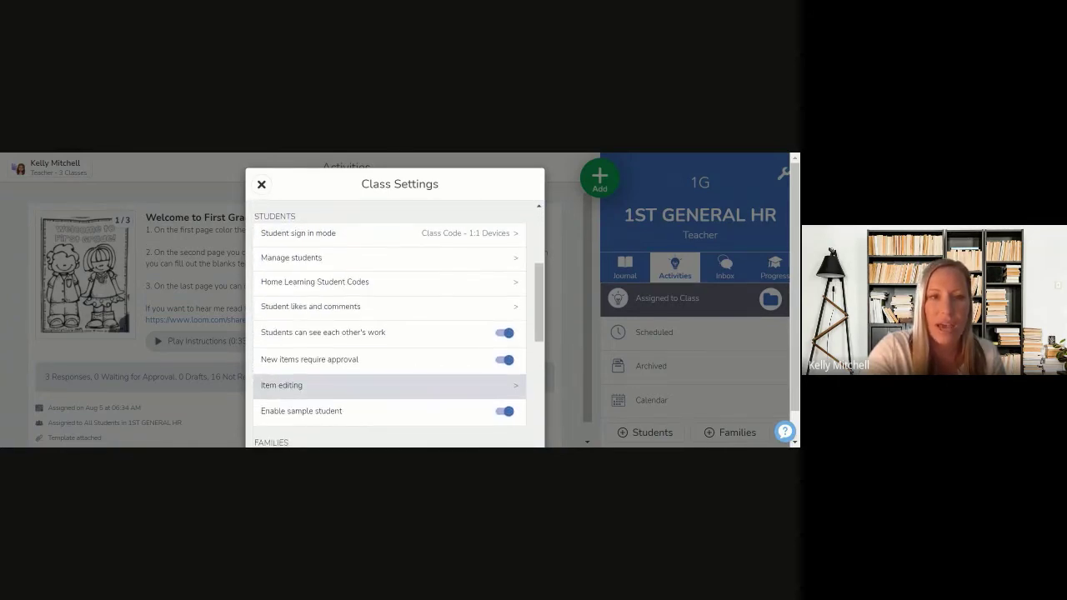
pyautogui.click(379, 243)
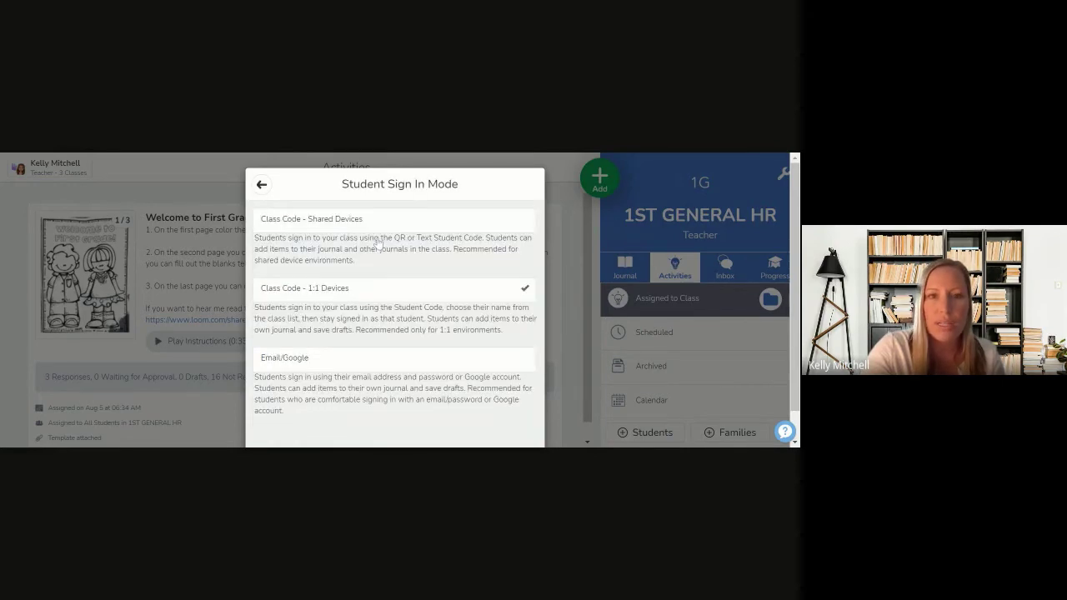
pyautogui.click(347, 366)
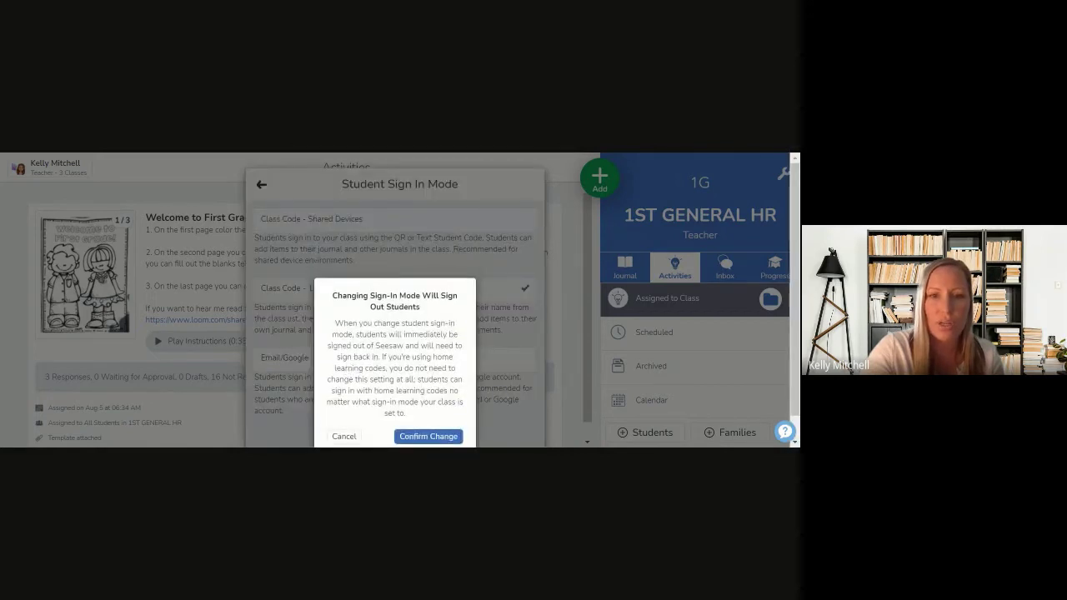
pyautogui.click(419, 439)
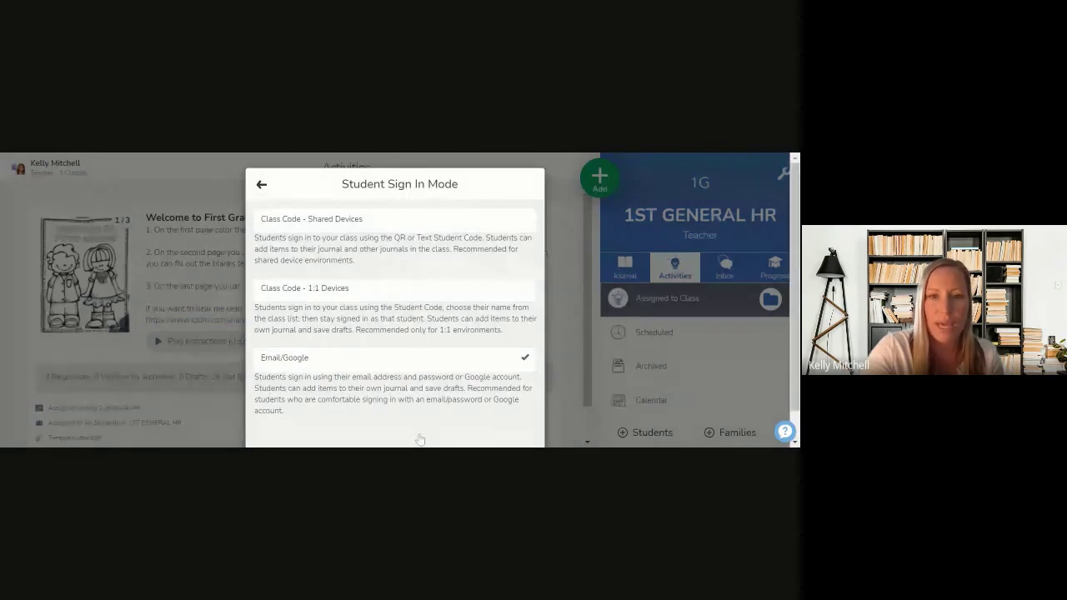
pyautogui.click(261, 185)
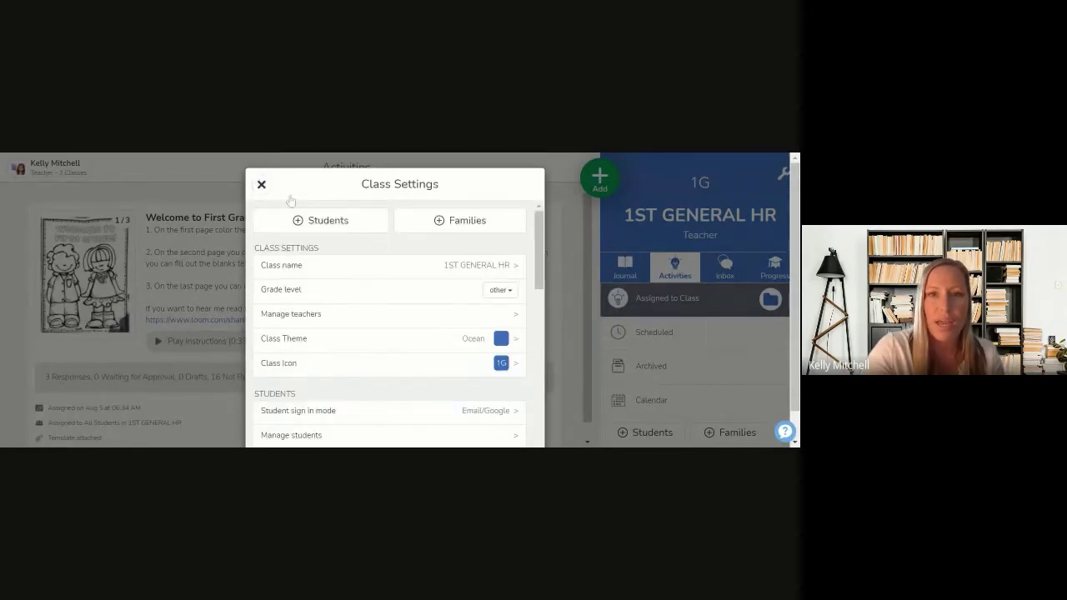
# Open the student with the bee icon from the class's student management list and review the editable details, including email, password and student ID.
pyautogui.scroll(-1, 390, 312)
pyautogui.scroll(-3, 390, 313)
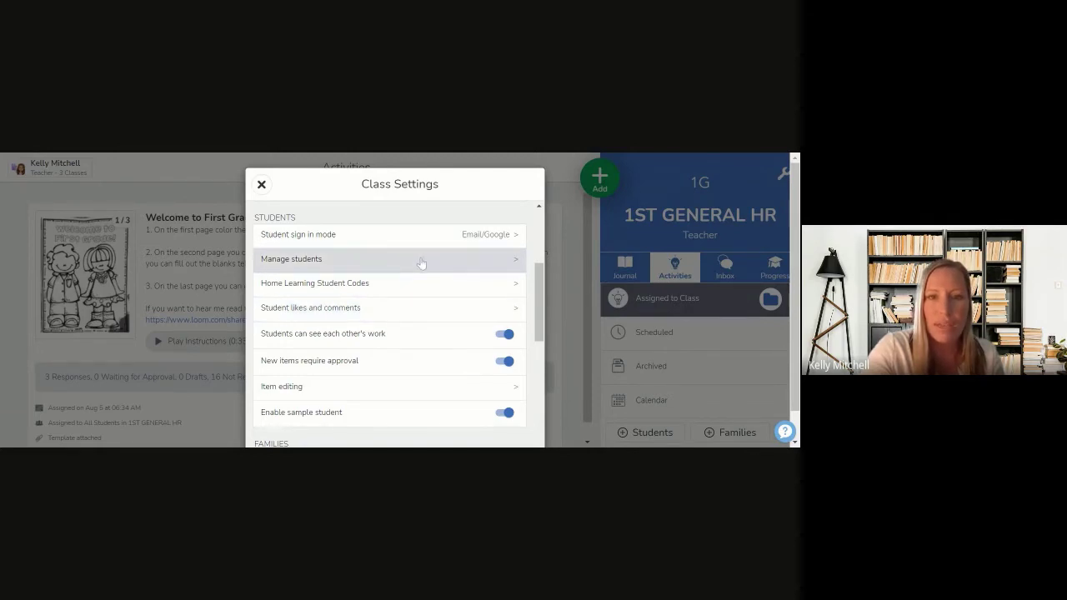
pyautogui.click(366, 267)
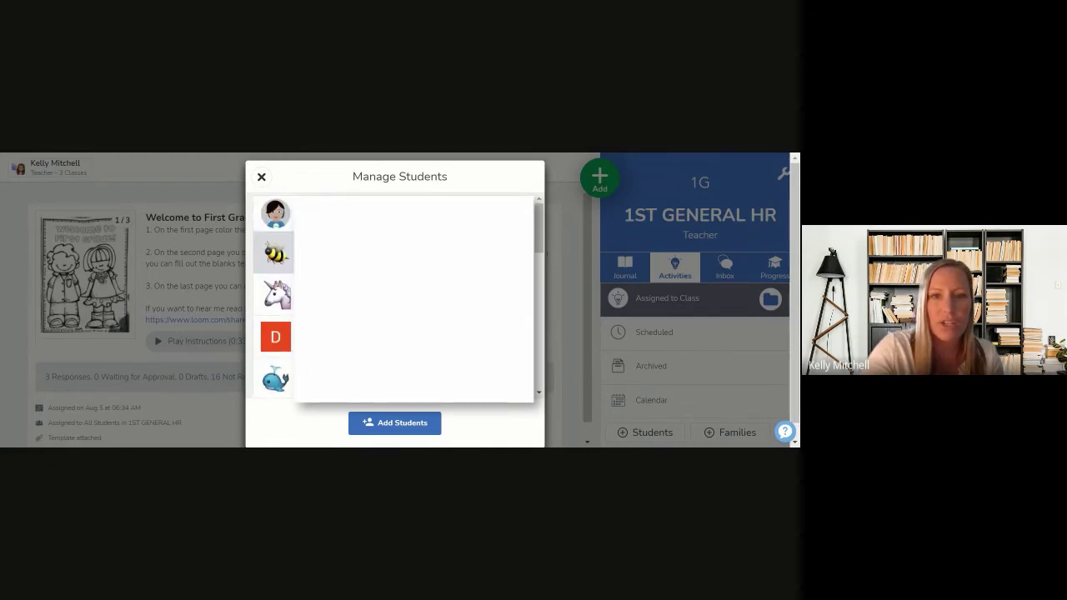
pyautogui.click(275, 254)
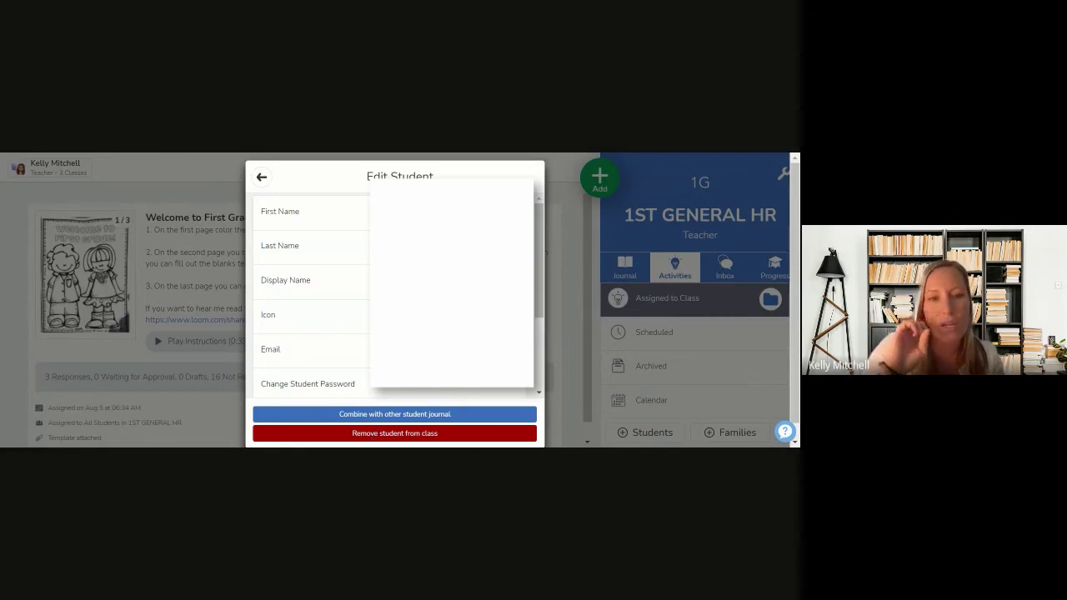
pyautogui.scroll(-3, 308, 350)
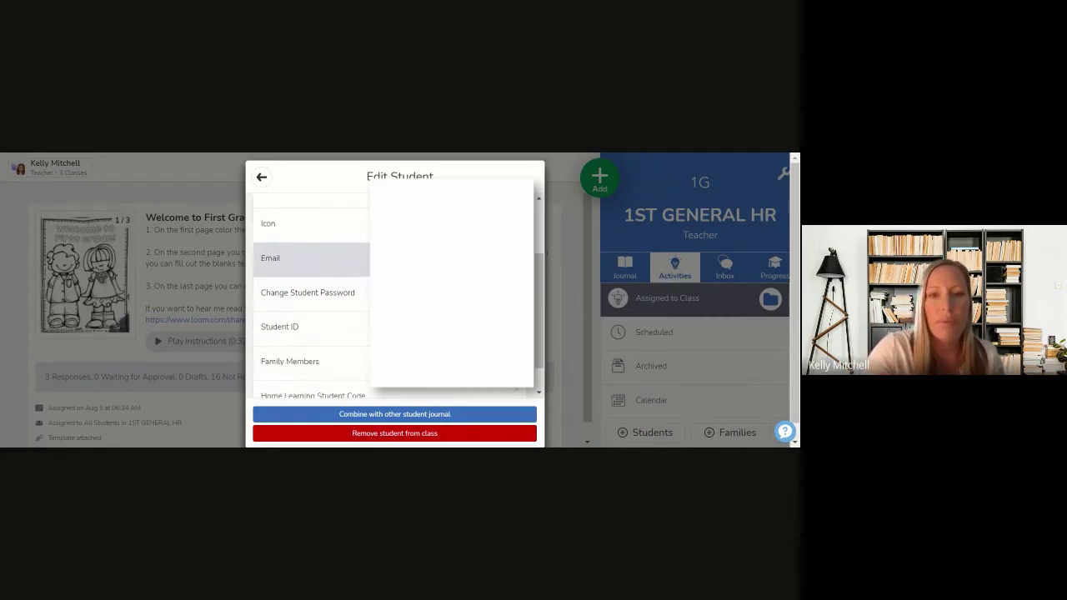
pyautogui.scroll(-1, 308, 291)
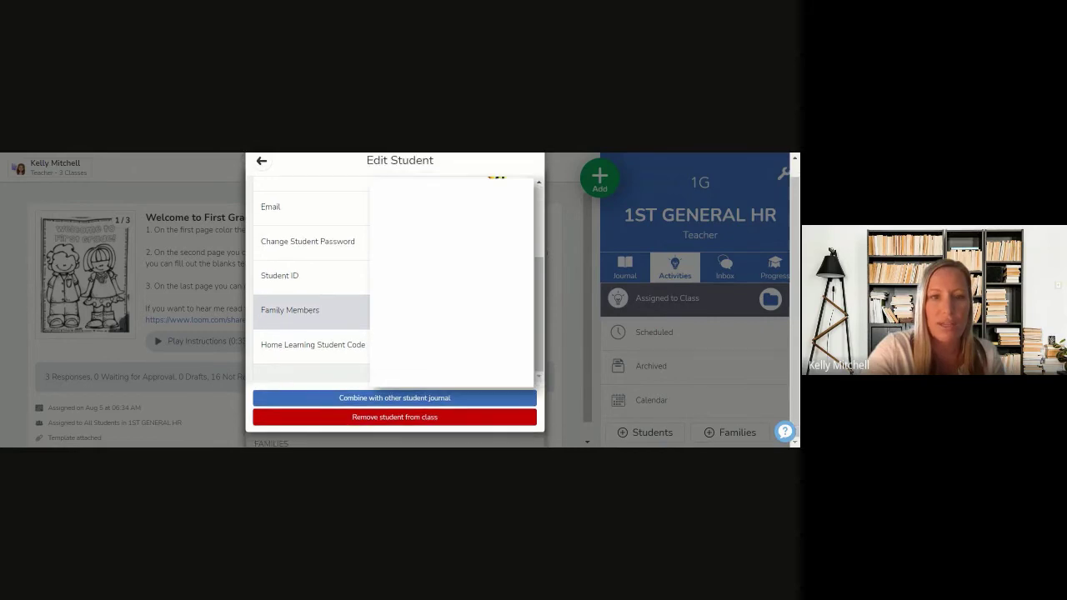
pyautogui.scroll(4, 308, 291)
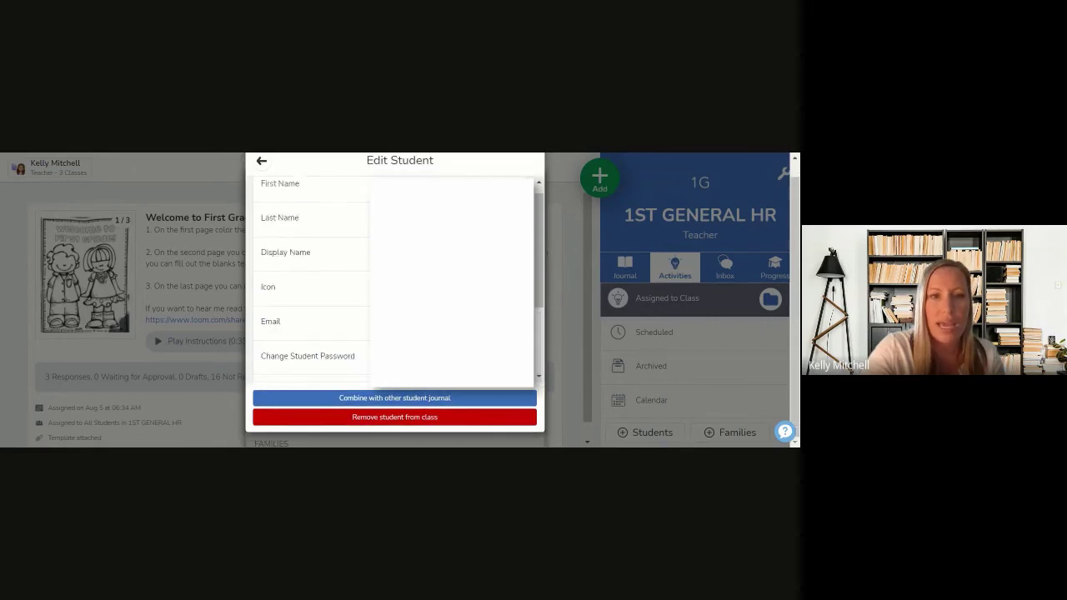
pyautogui.click(261, 161)
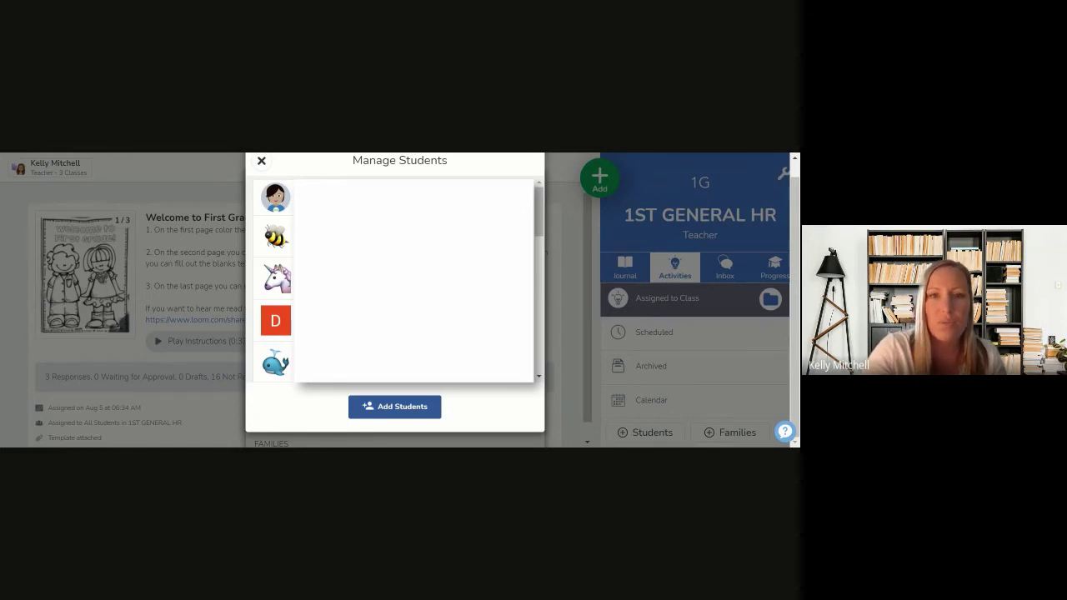
# Search the school directory for a student by last name while adding students, and return to Class Settings without adding anyone.
pyautogui.click(389, 412)
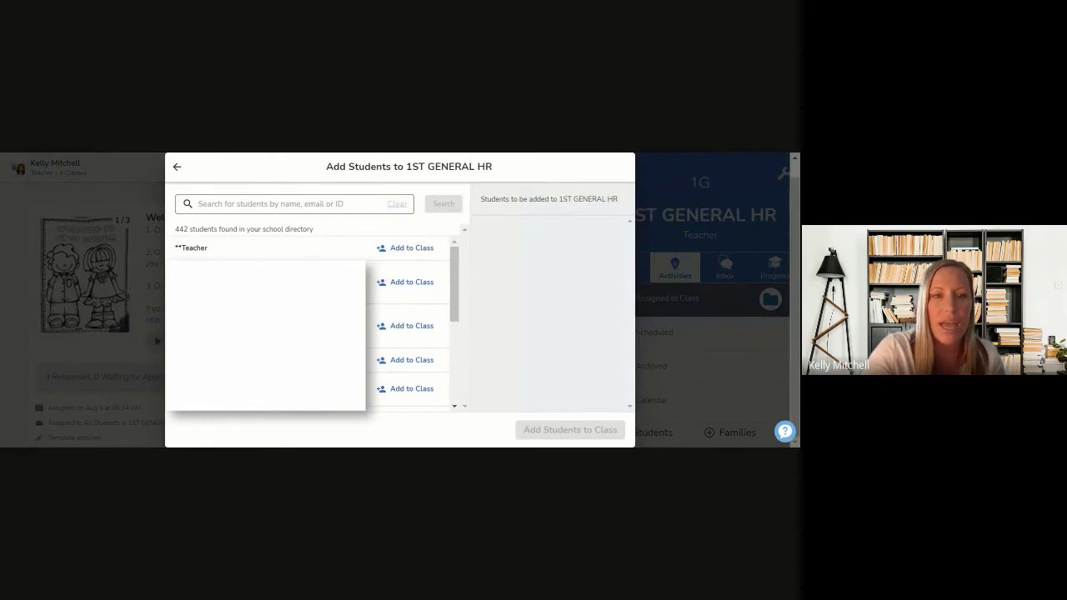
pyautogui.click(270, 204)
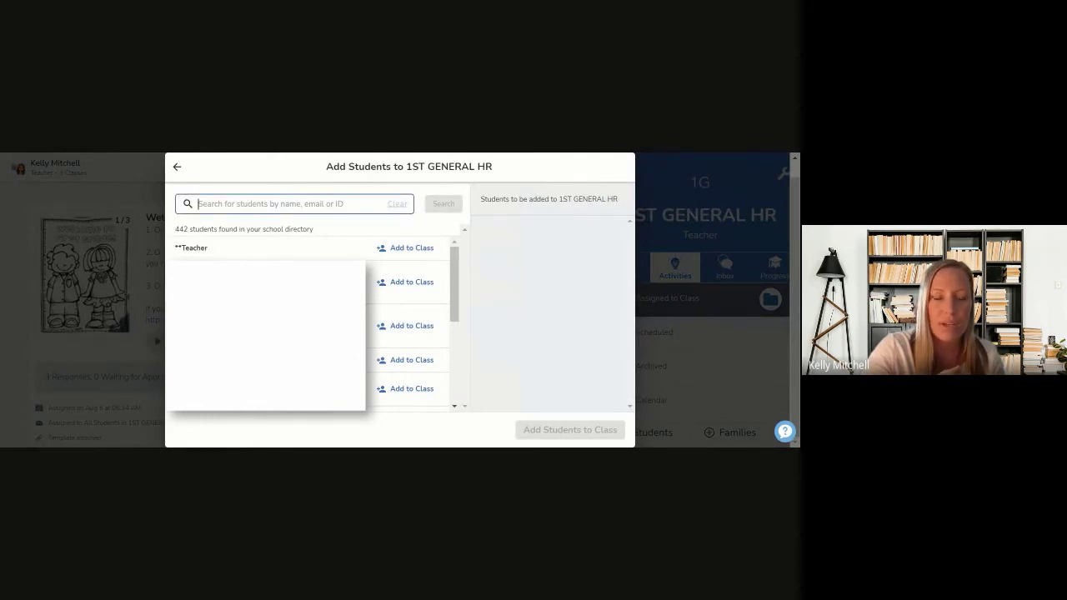
pyautogui.write('mit')
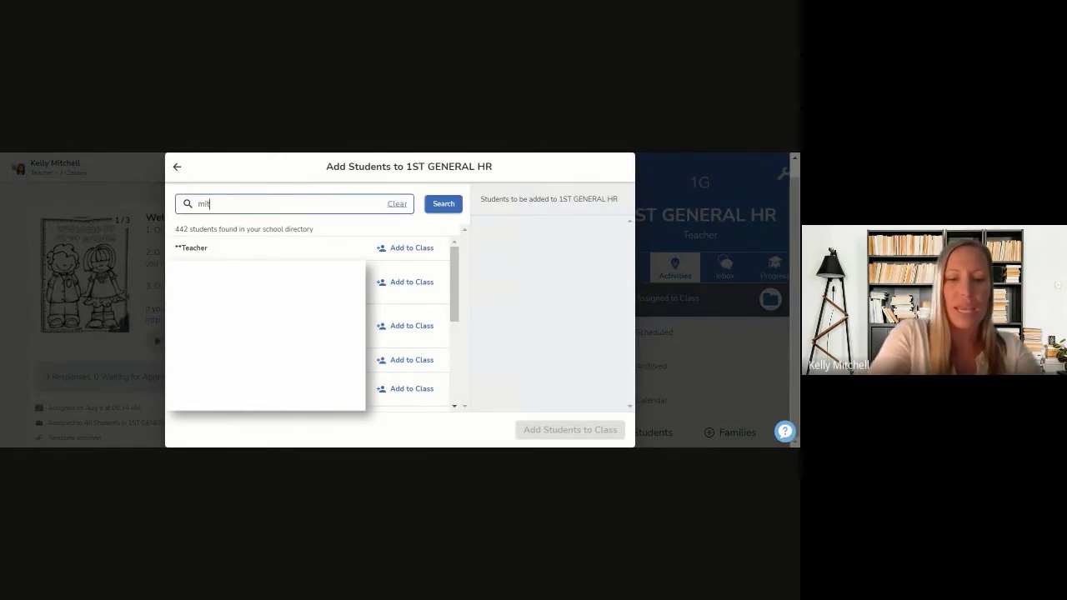
pyautogui.write('chell')
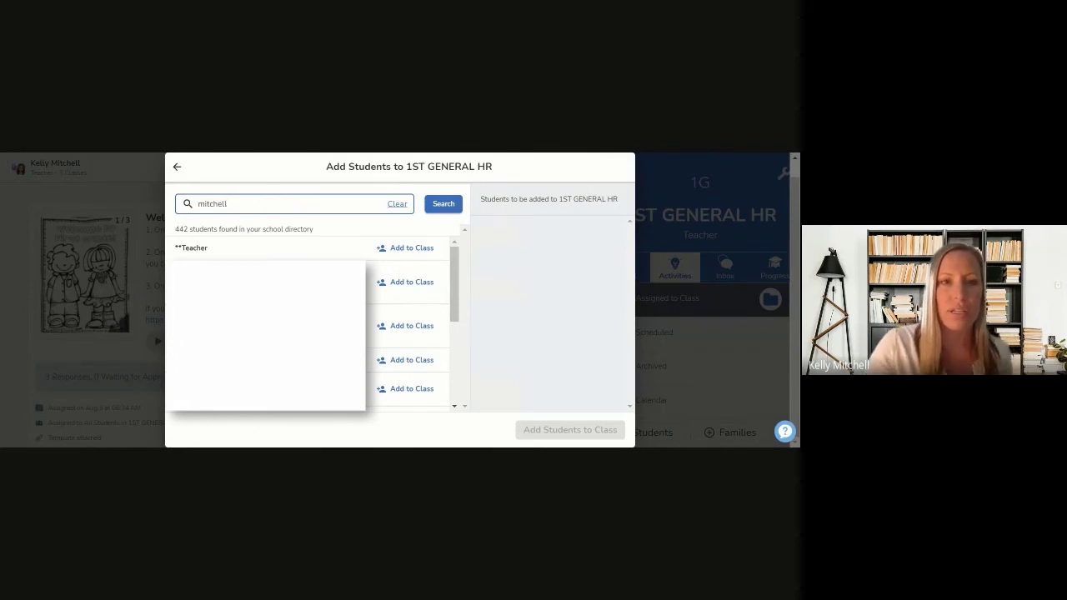
pyautogui.click(444, 208)
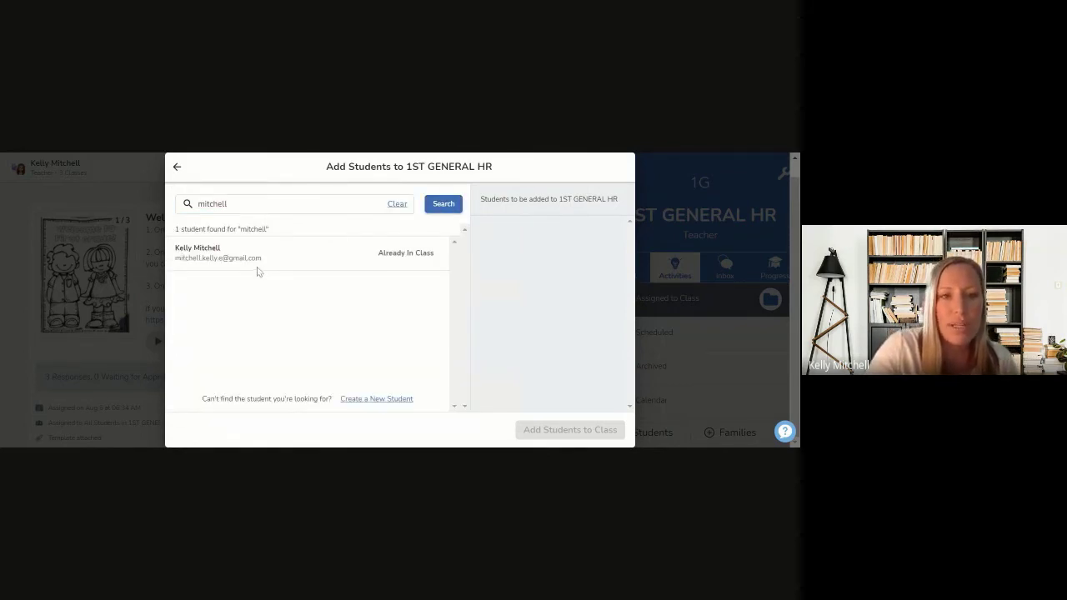
pyautogui.click(199, 243)
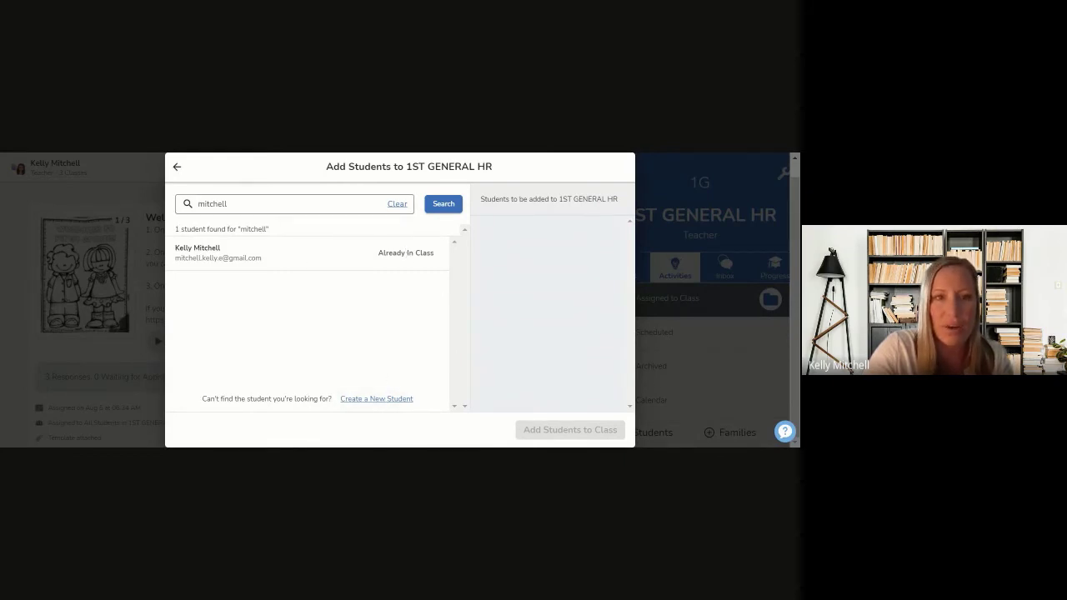
pyautogui.click(177, 167)
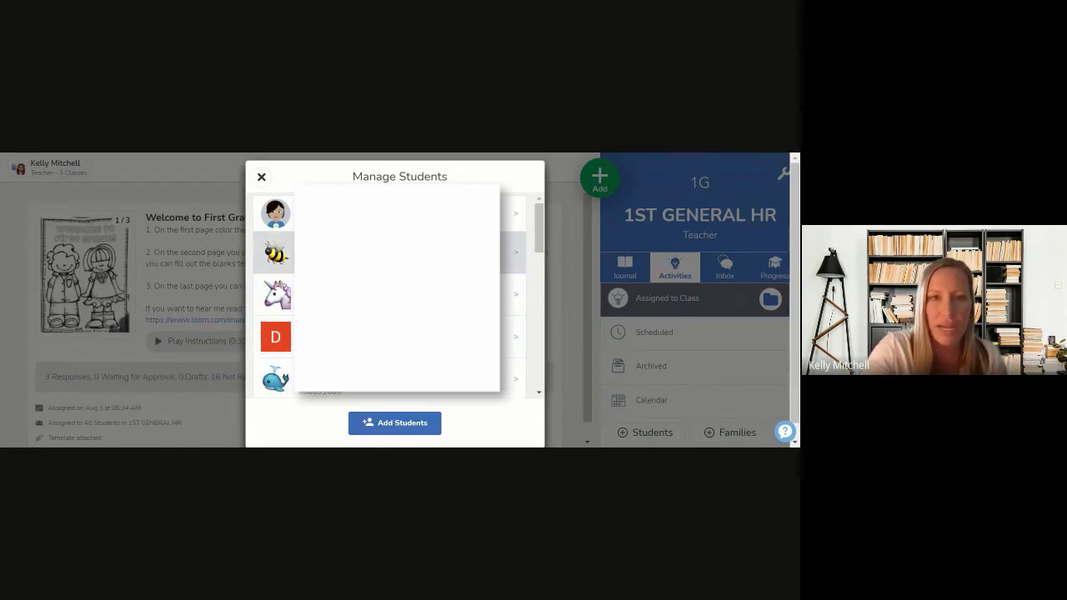
pyautogui.click(261, 177)
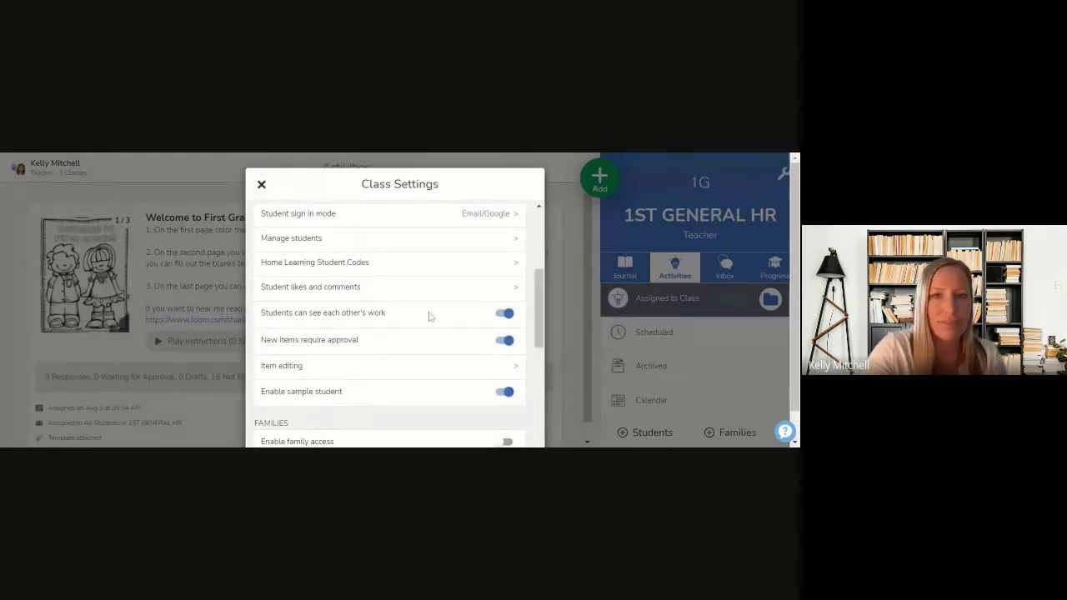
# Turn off both the approval requirement for new items and students' ability to see each other's work.
pyautogui.scroll(-1, 429, 316)
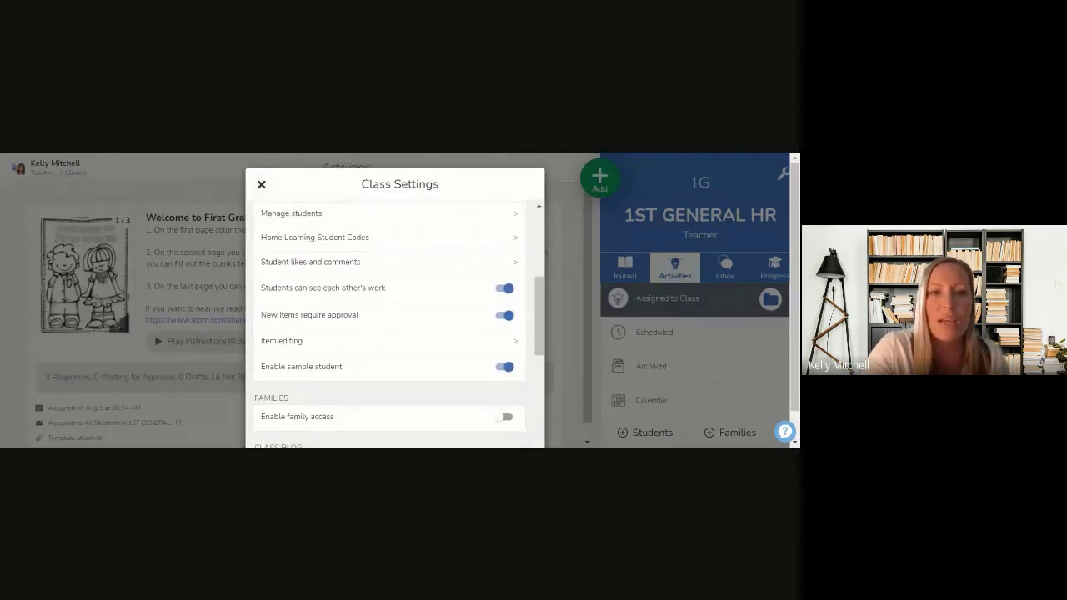
pyautogui.click(429, 316)
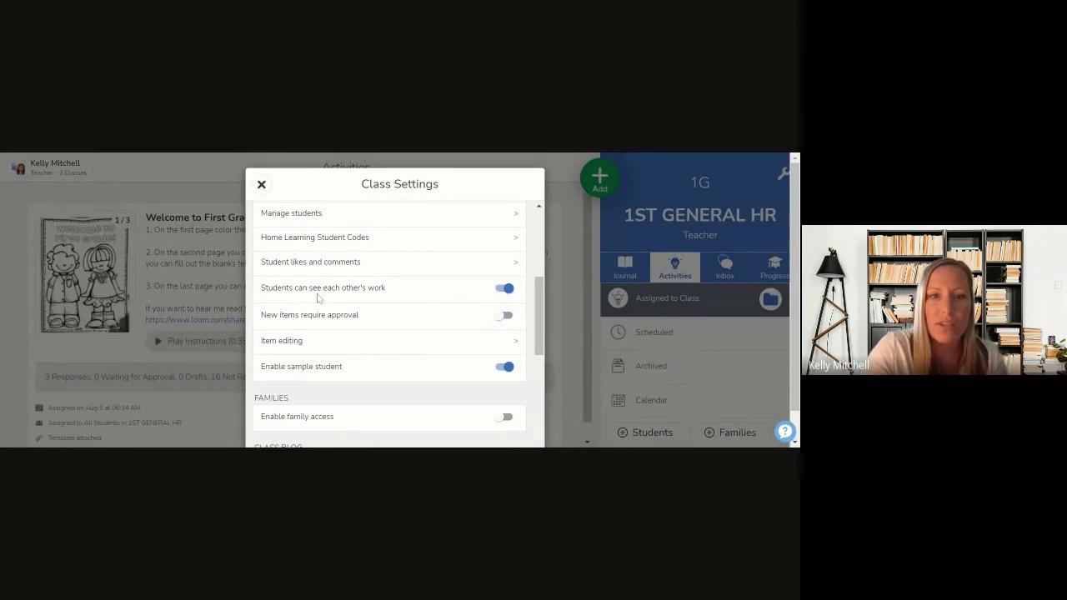
pyautogui.click(505, 289)
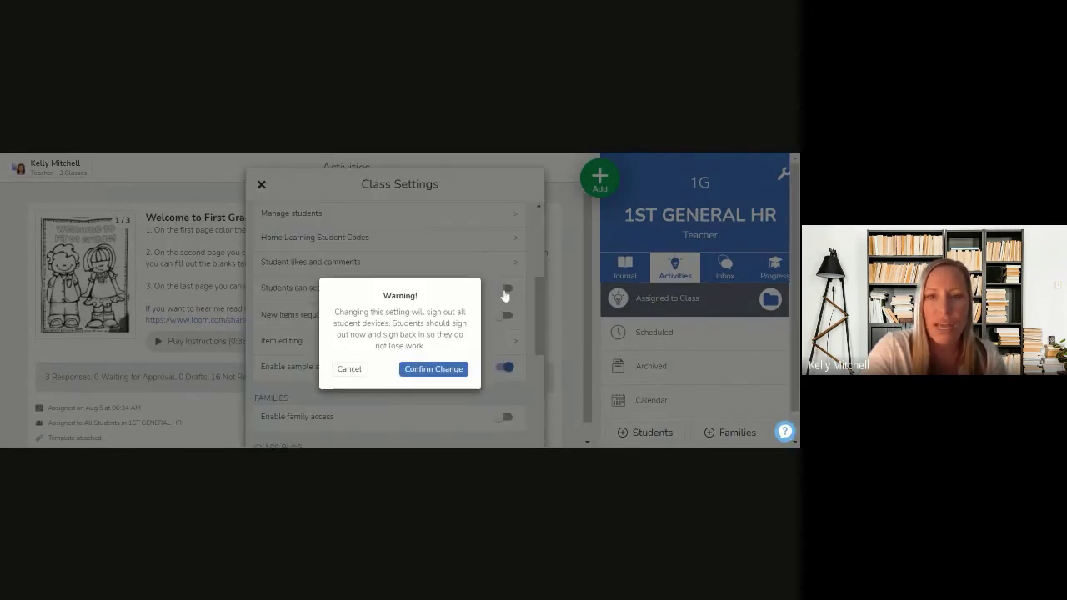
pyautogui.click(439, 373)
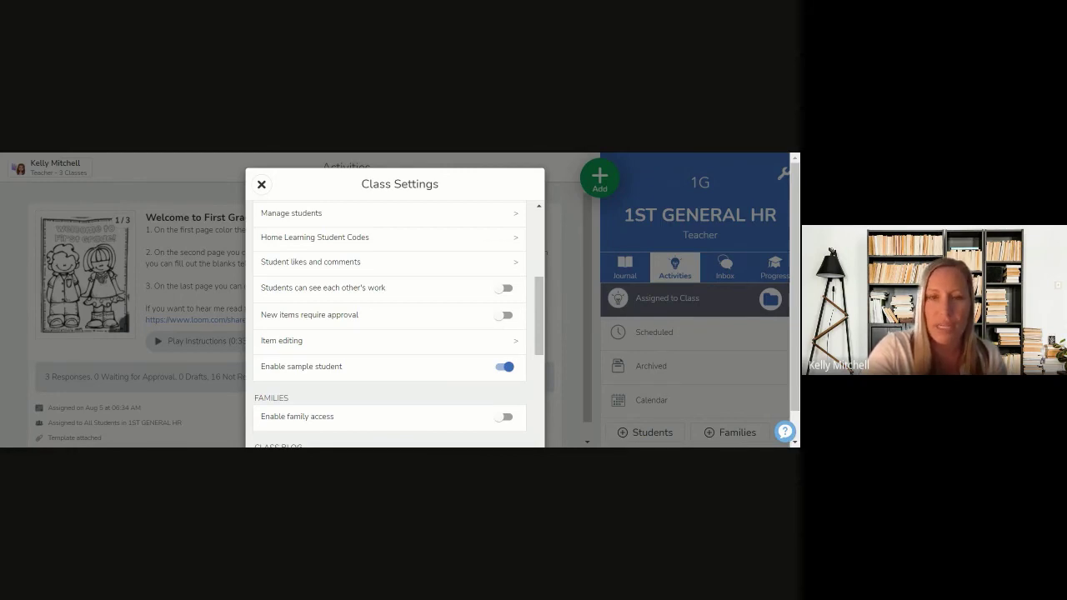
pyautogui.click(507, 316)
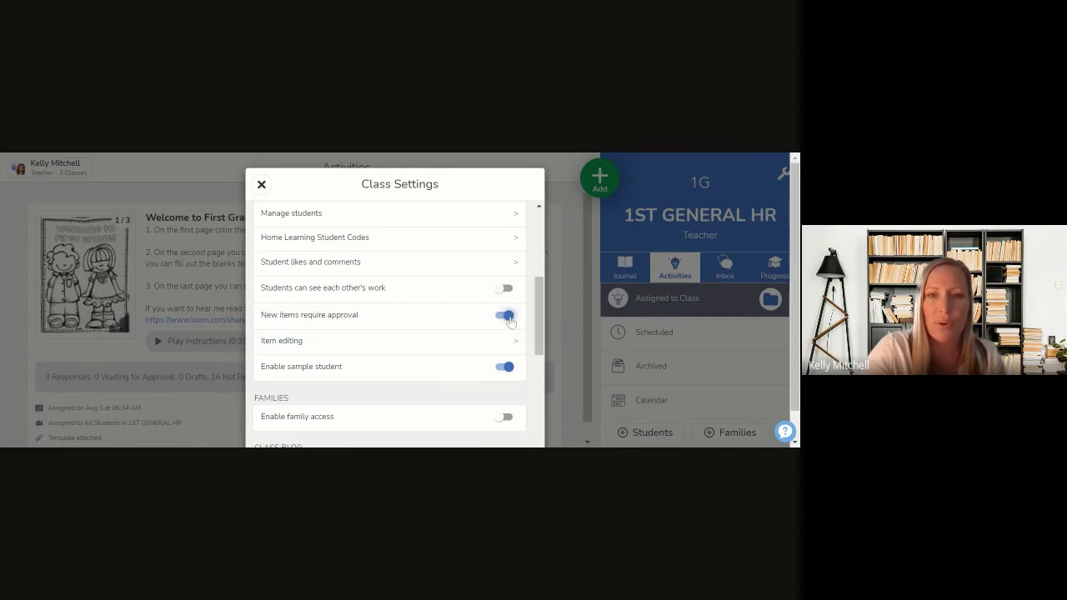
pyautogui.click(507, 318)
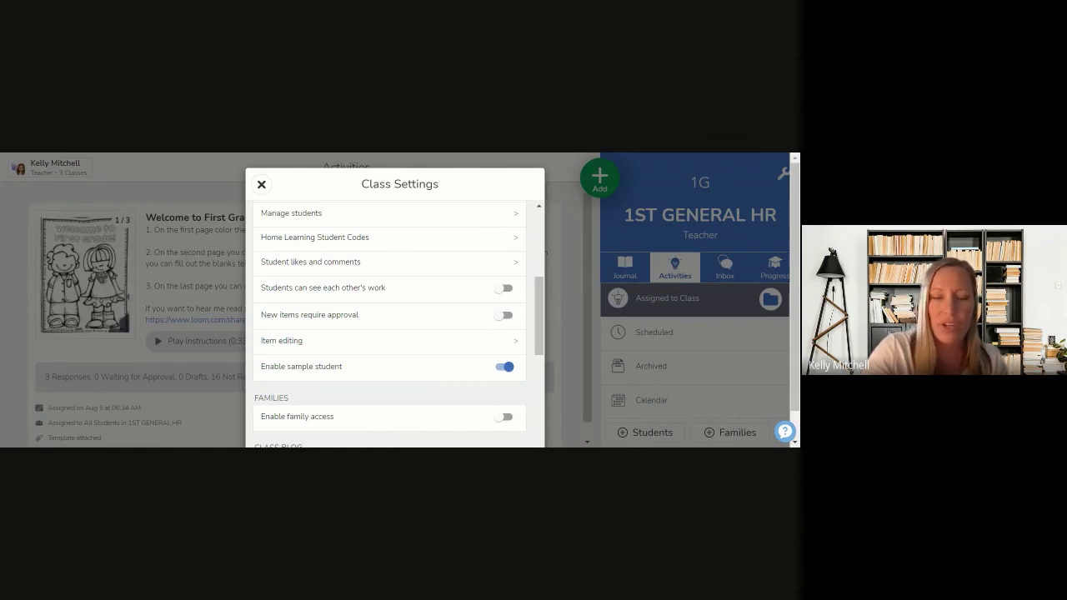
# Enable family access for the class and confirm the change.
pyautogui.scroll(-1, 495, 289)
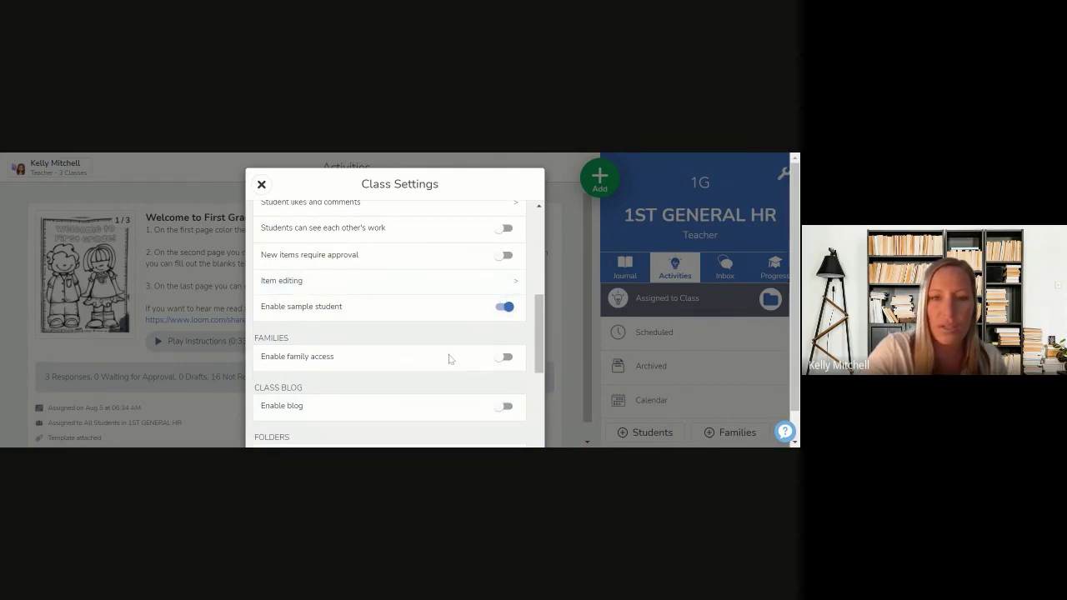
pyautogui.scroll(-2, 448, 357)
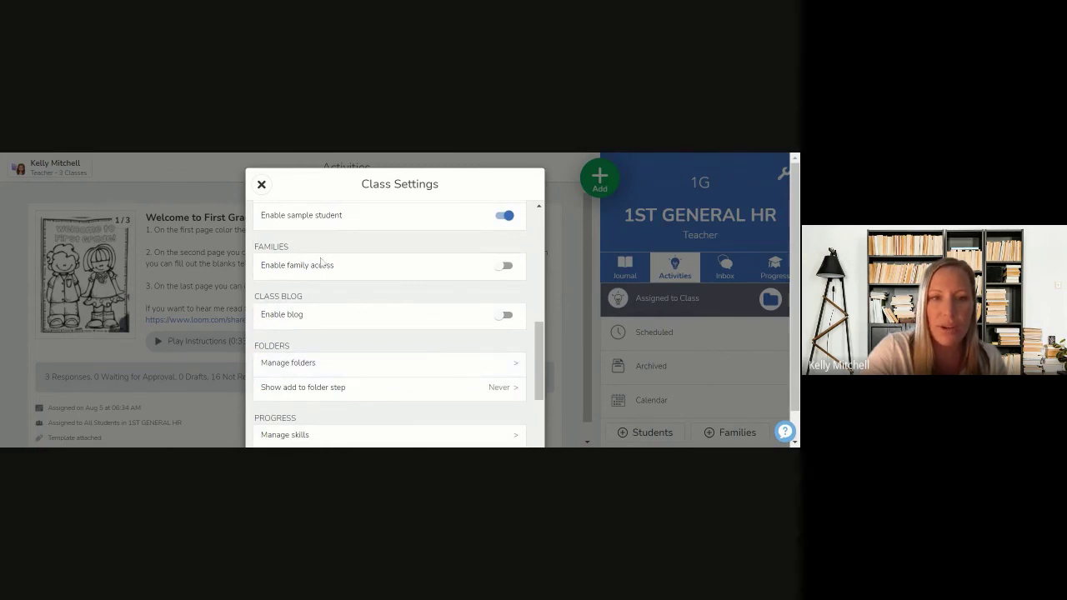
pyautogui.click(506, 266)
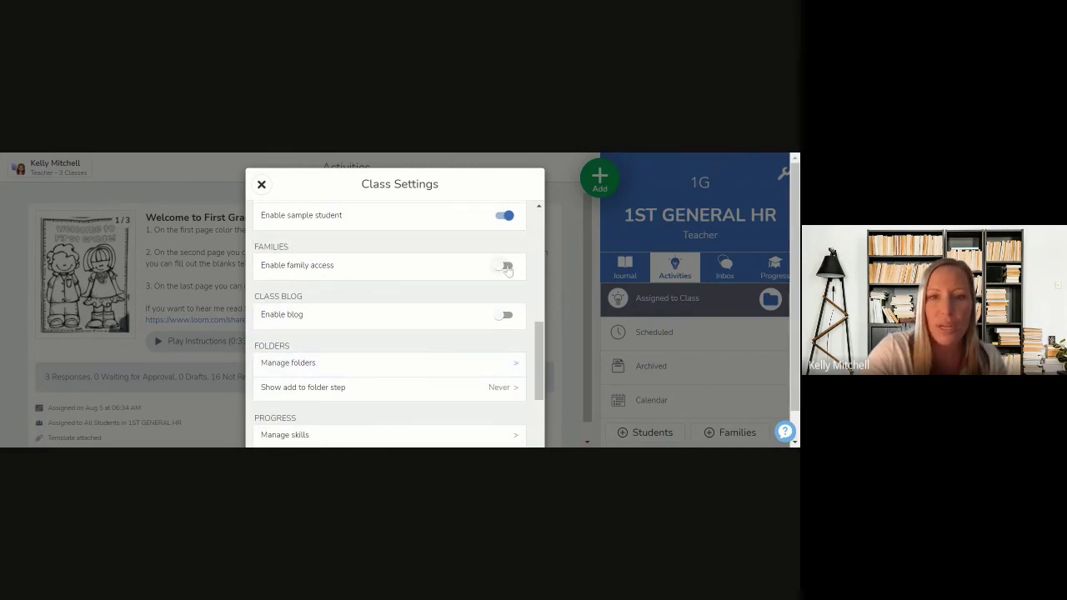
pyautogui.click(456, 382)
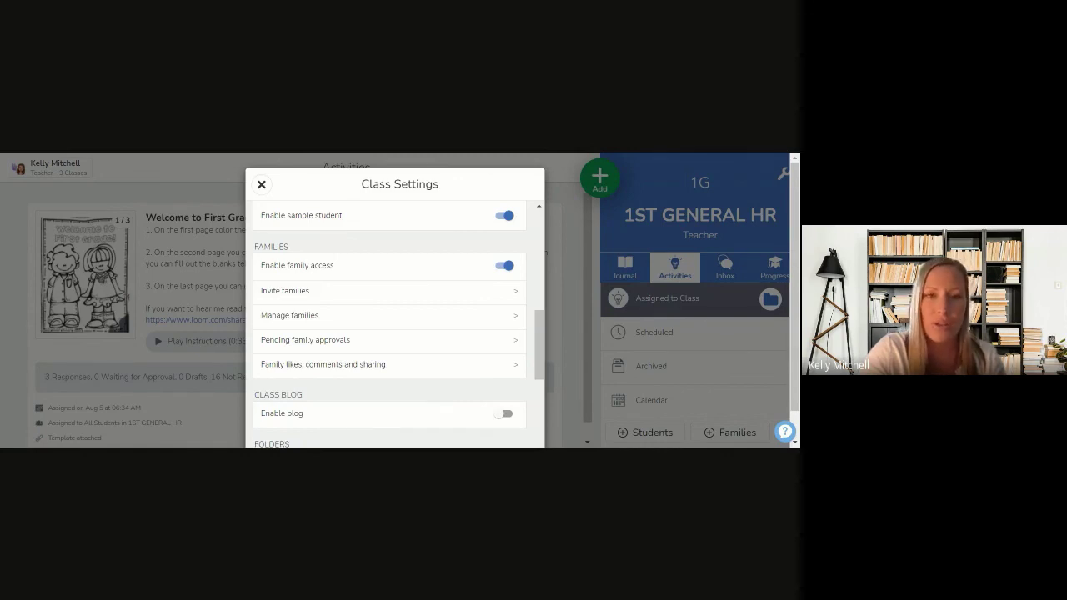
# Open the family invitations for the class and look through the email or mobile number fields listed for each student.
pyautogui.scroll(-1, 490, 253)
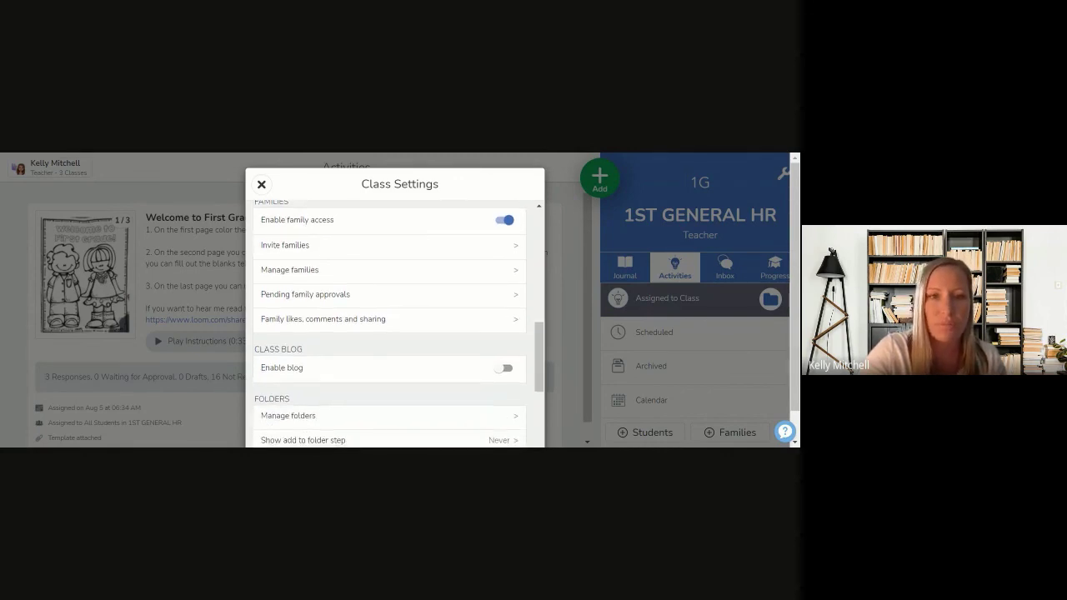
pyautogui.click(490, 252)
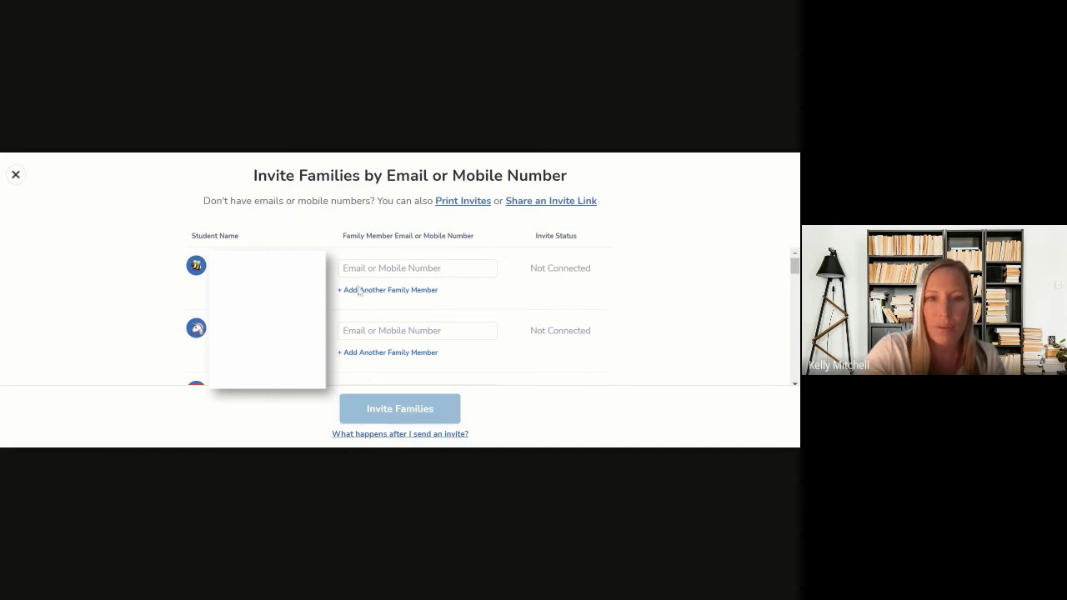
pyautogui.scroll(-5, 400, 317)
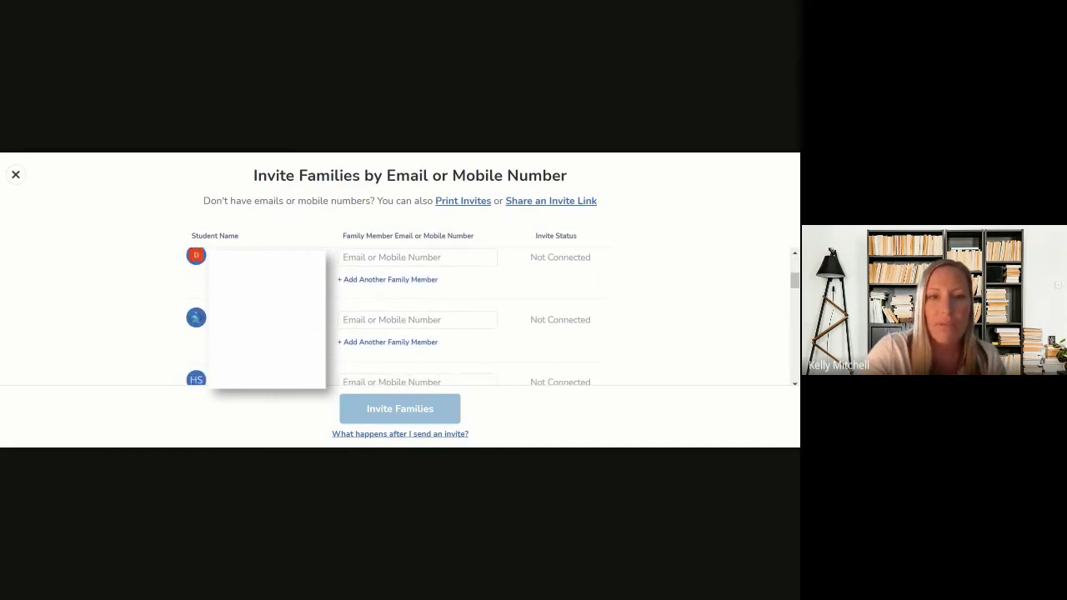
pyautogui.scroll(-3, 400, 317)
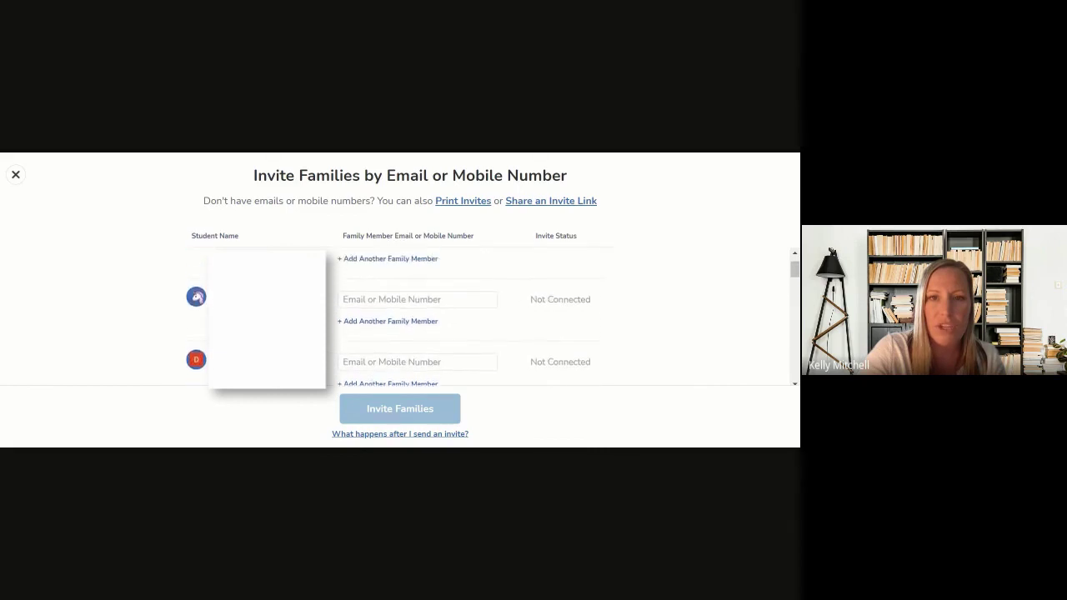